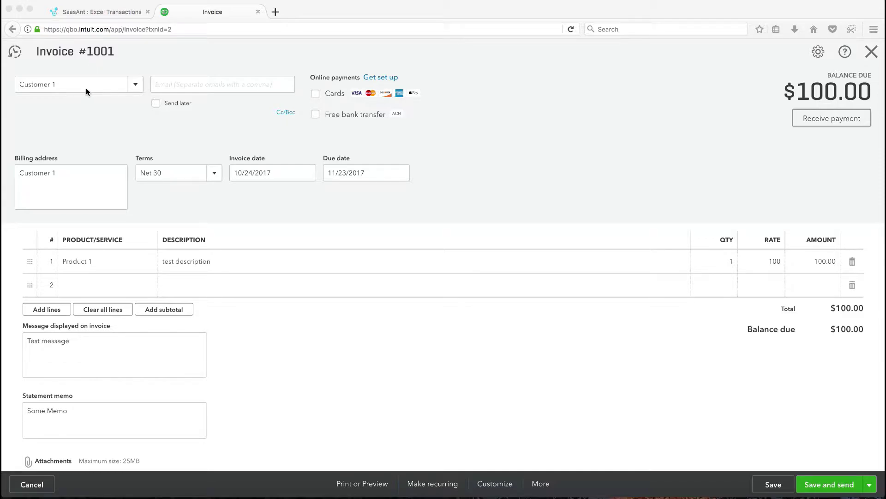
Step: Search SaasAnt's Export page for Invoice records dated Sep 25–Oct 24, 2017
click(71, 176)
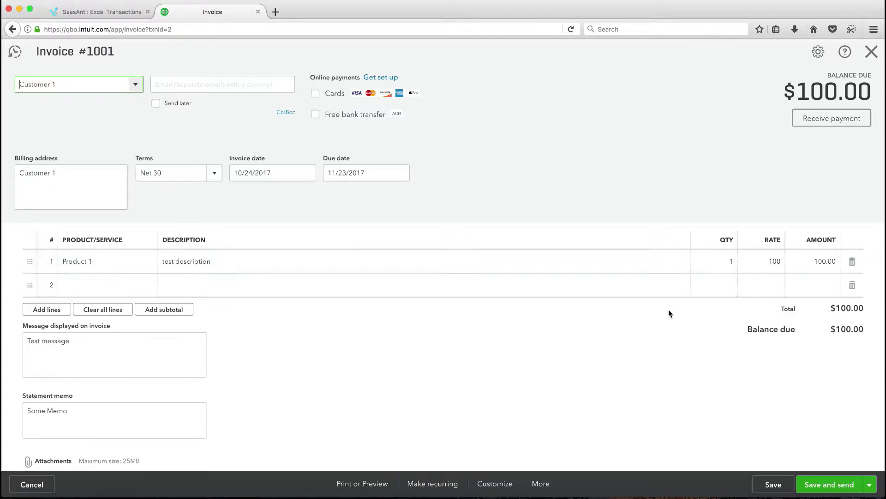
scroll(465, 361, down, 1)
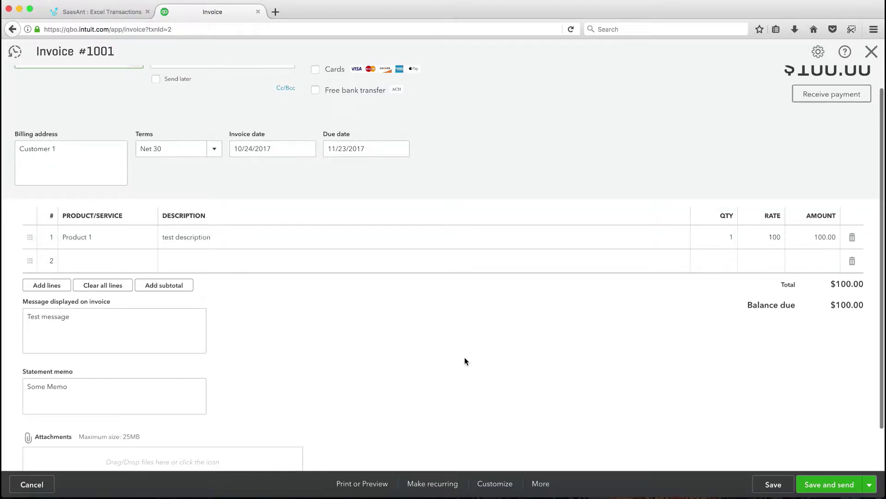
scroll(465, 358, up, 1)
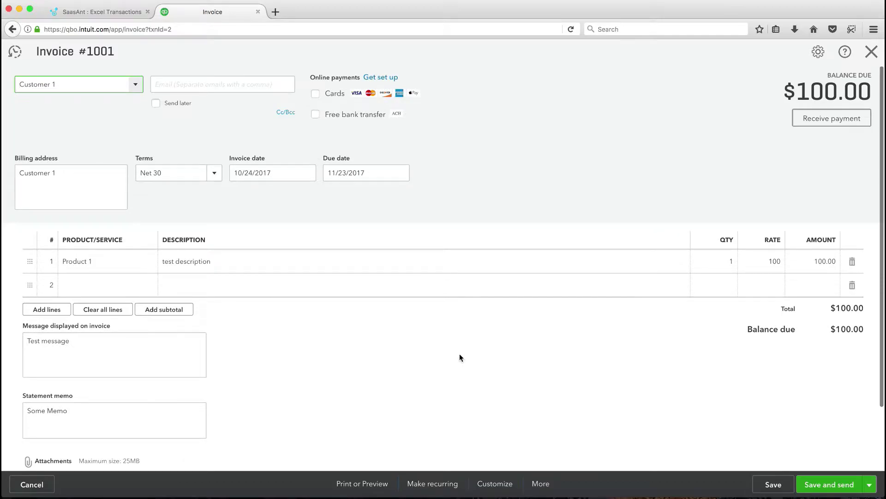
click(116, 17)
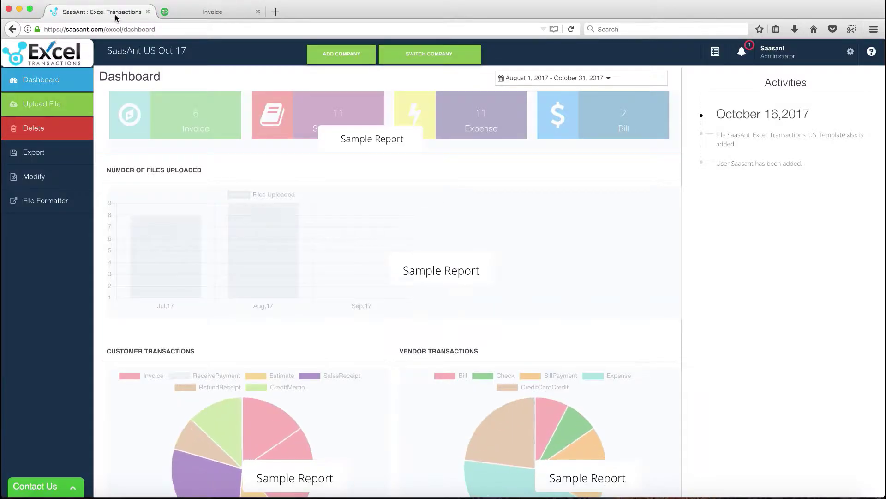
click(41, 153)
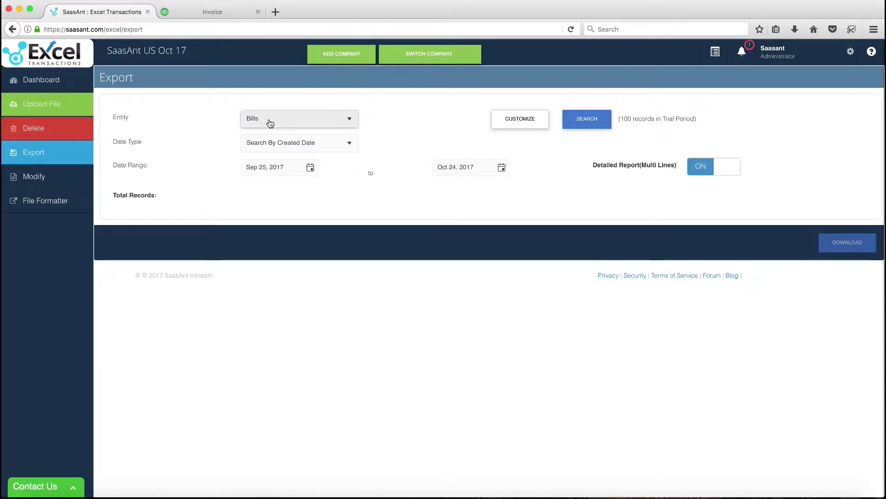
click(270, 122)
text(in)
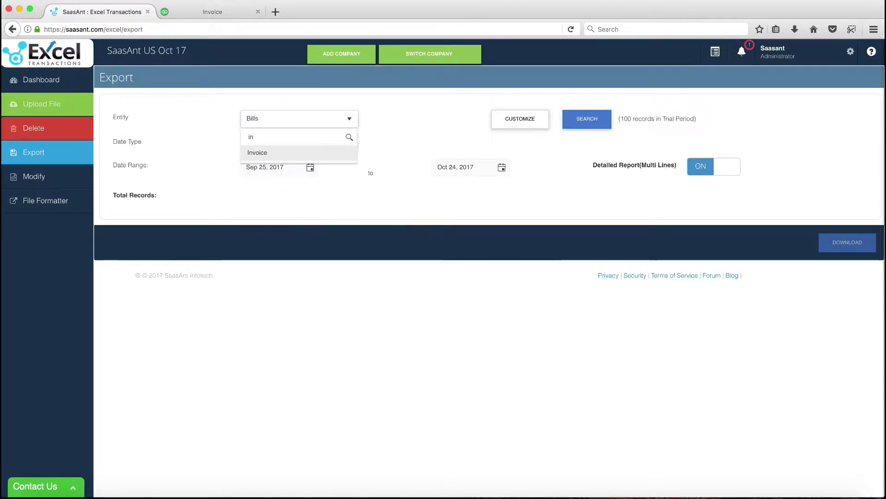
key(Return)
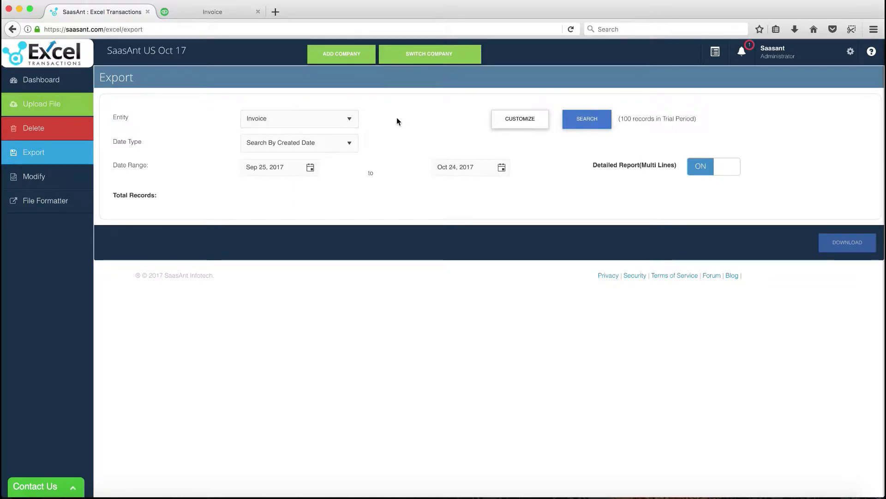
click(586, 120)
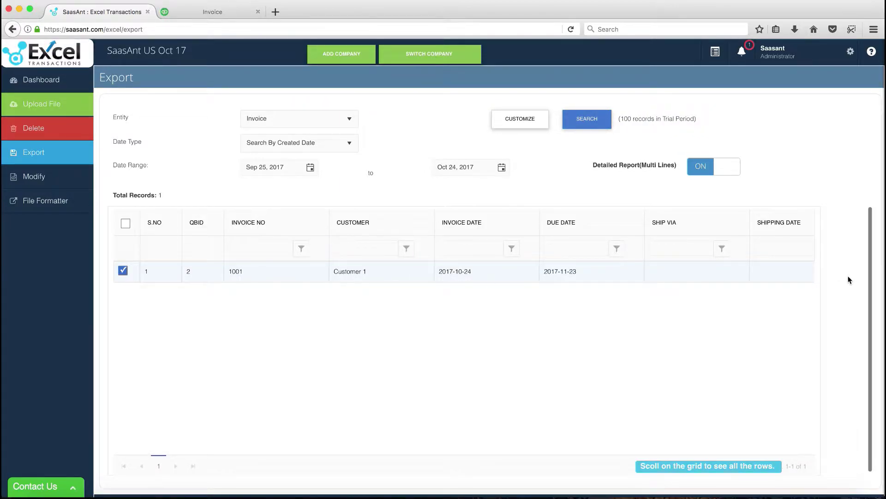
Step: Download the found invoice 1001 as a CSV and open it in Excel
scroll(839, 292, down, 2)
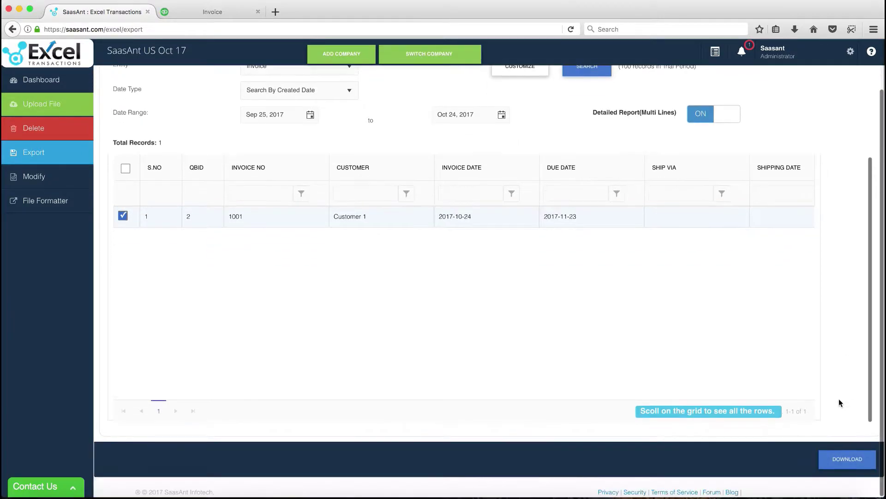
click(846, 464)
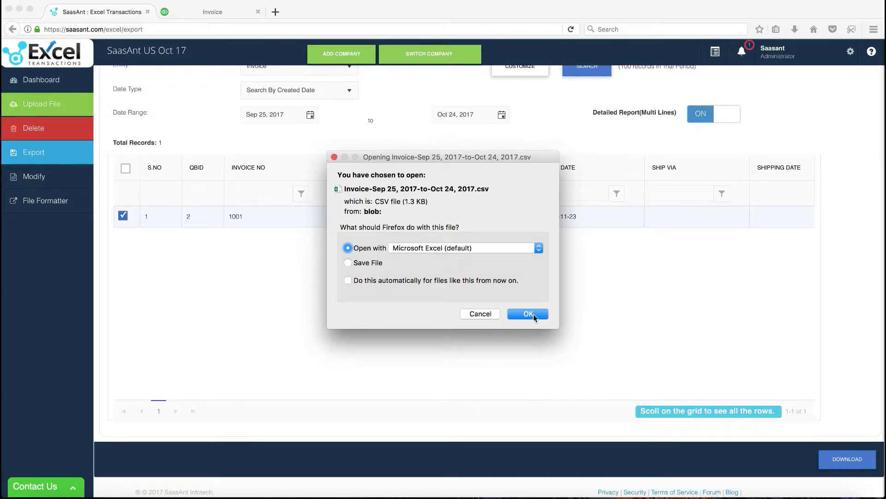
click(527, 314)
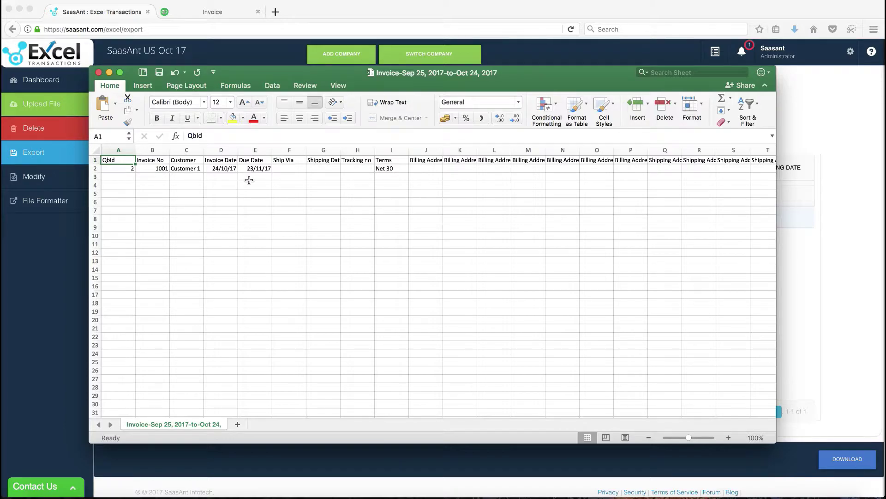
Step: Edit cell C2 so the customer reads 'Customer -Modified' instead of 'Customer 1'
click(252, 203)
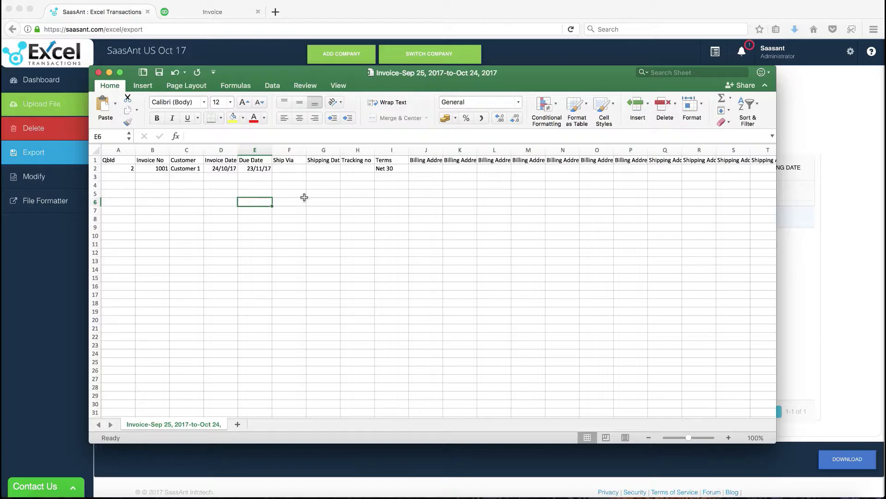
click(187, 169)
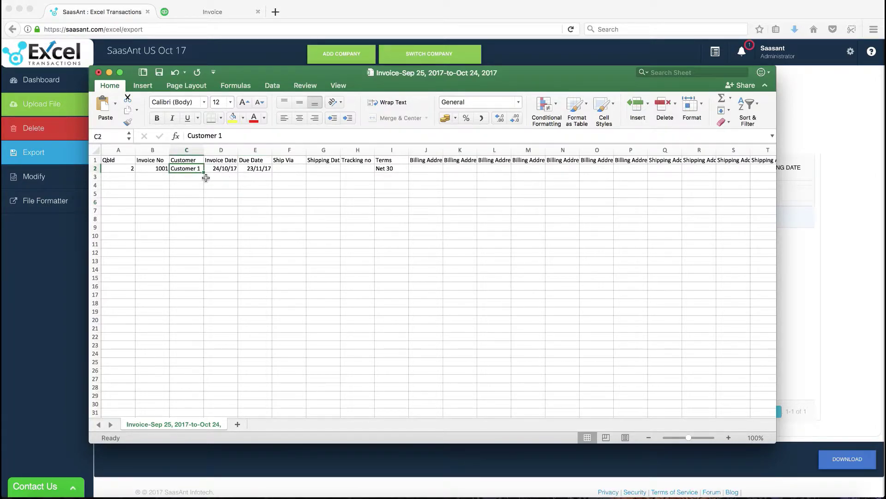
double_click(191, 168)
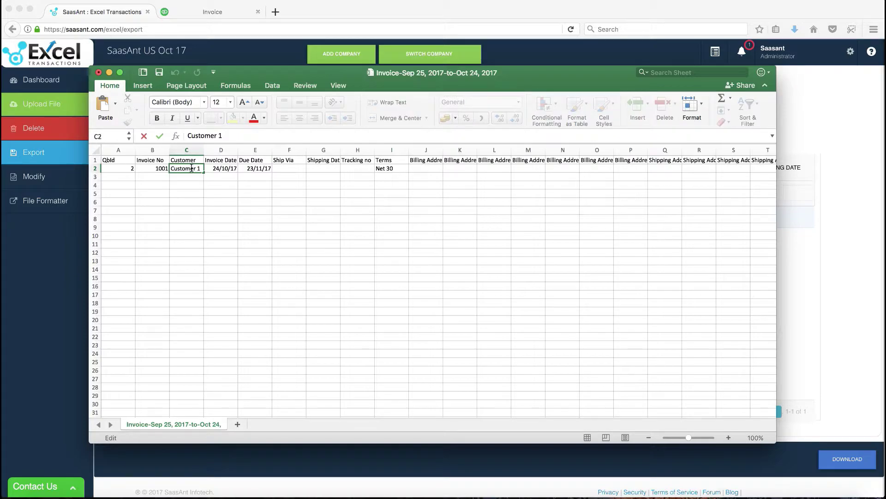
key(BackSpace)
text(-Mofified)
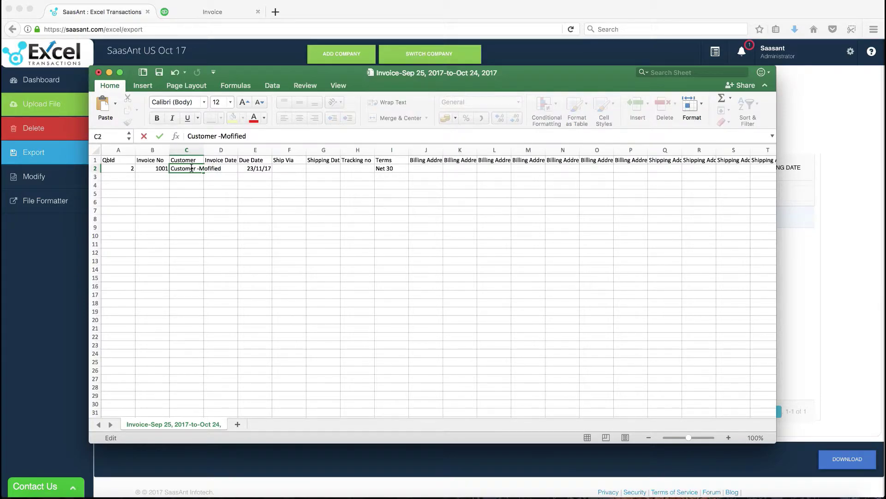
key(BackSpace)
key(BackSpace)
key(BackSpace)
key(BackSpace)
text(dified)
key(Return)
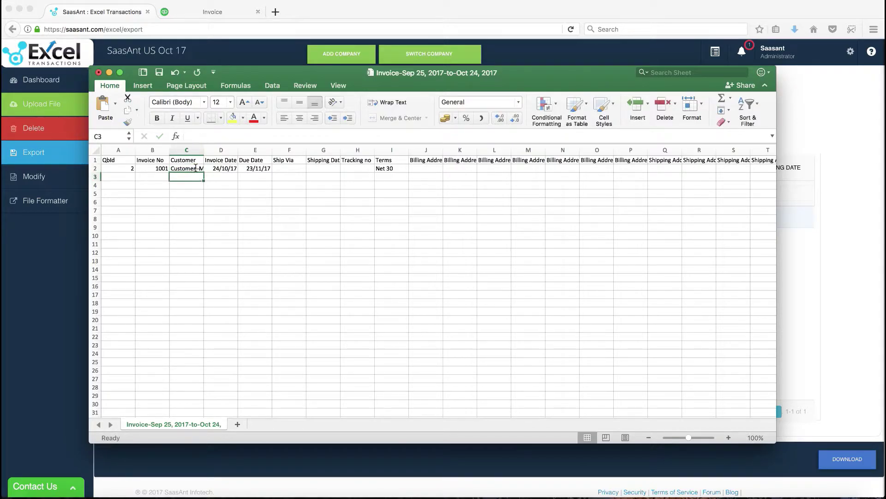
Step: Append '-Modified' to the memo in X2 and rename the product in AI2
scroll(392, 169, right, 10)
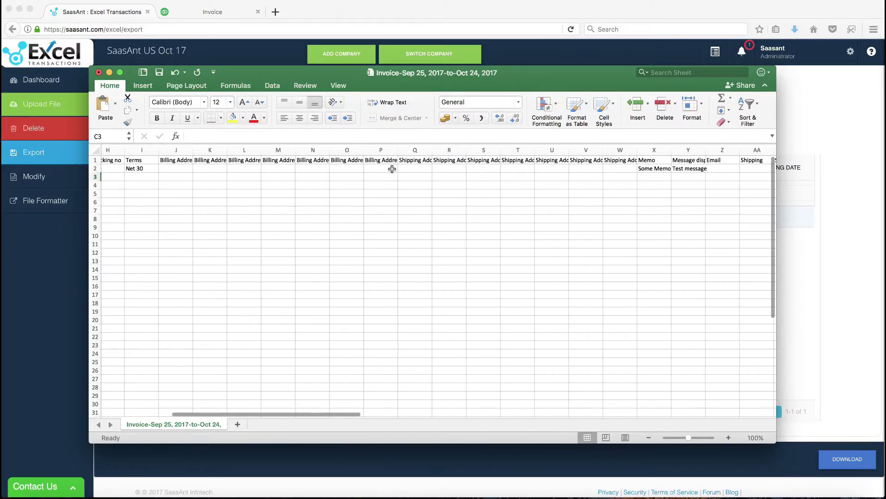
scroll(392, 169, right, 3)
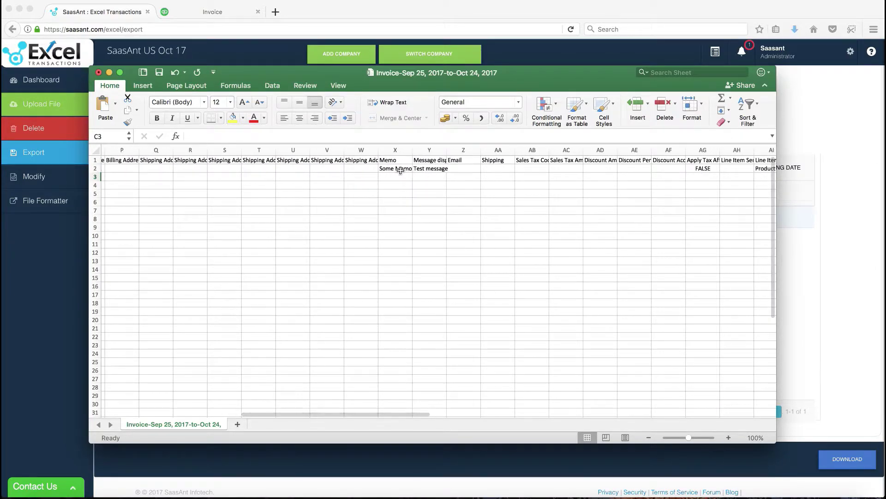
double_click(400, 167)
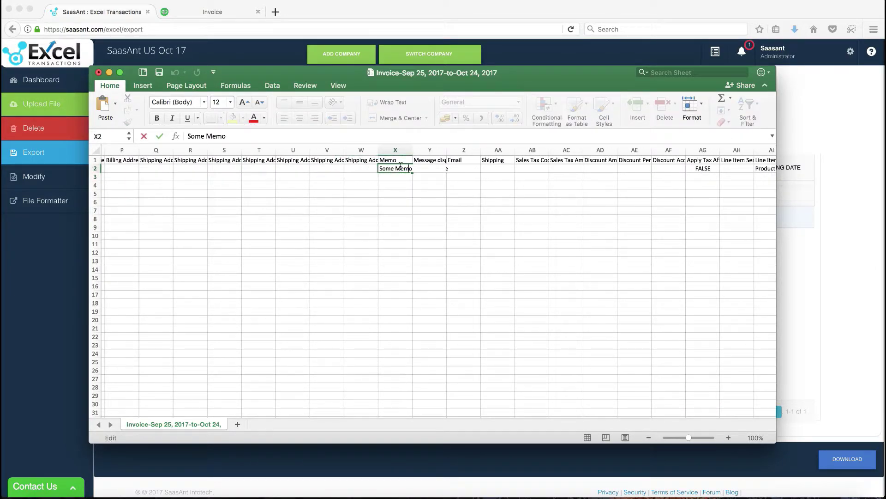
text(-Modified)
key(Return)
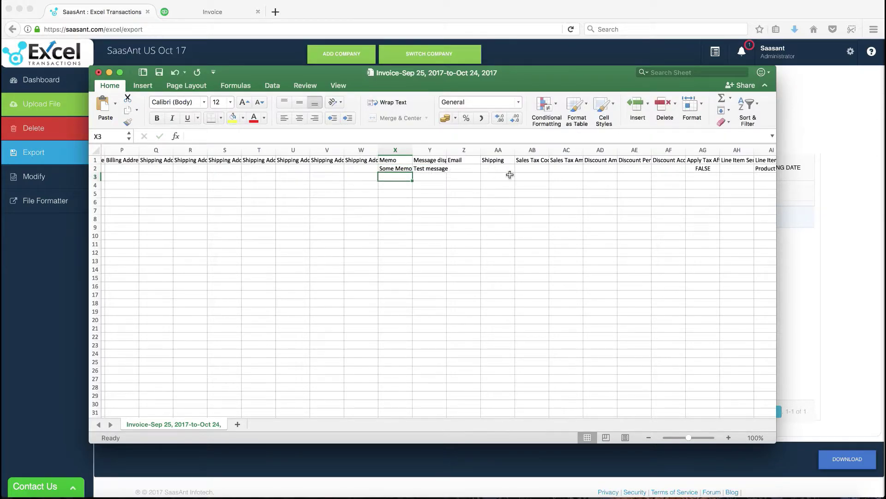
scroll(510, 175, right, 8)
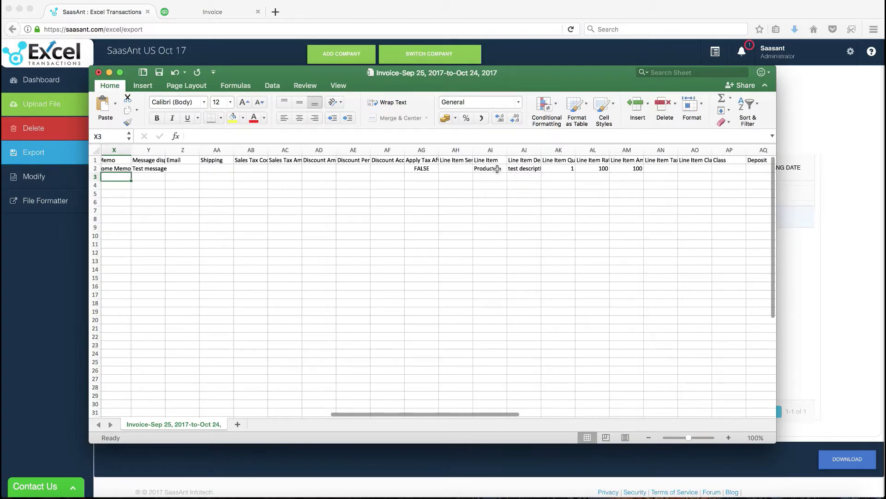
double_click(497, 169)
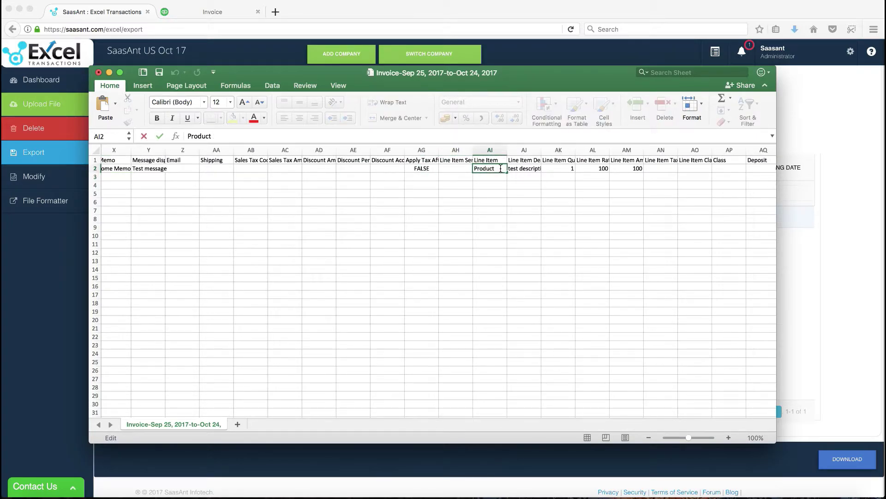
text(Modifie)
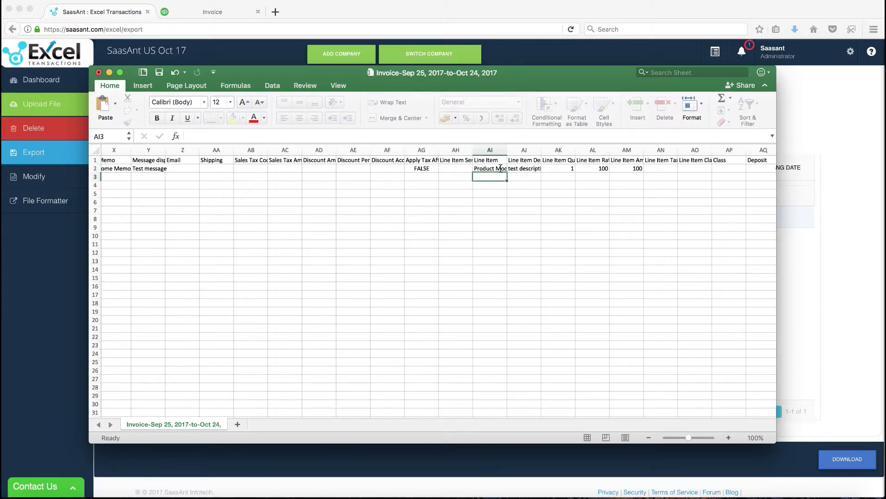
key(Return)
Step: Keep the rate at 100, set quantity in AK2 to 3 and amount in AM2 to 300
double_click(596, 168)
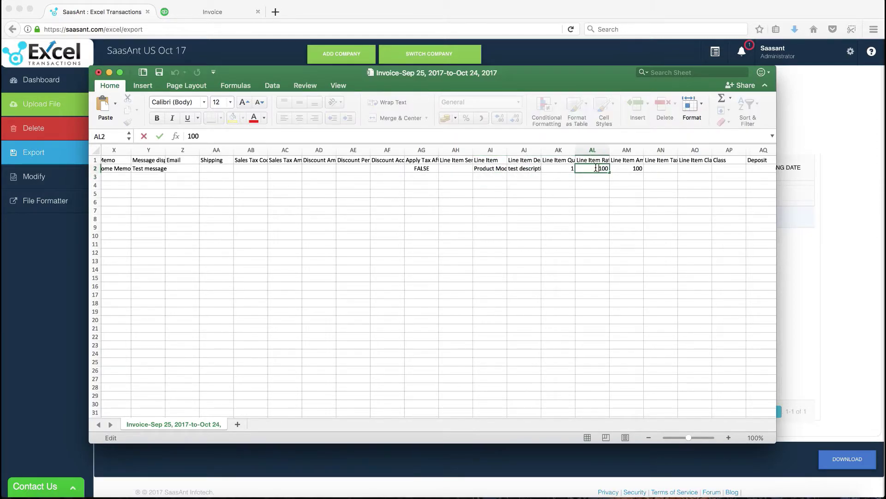
click(625, 168)
double_click(568, 169)
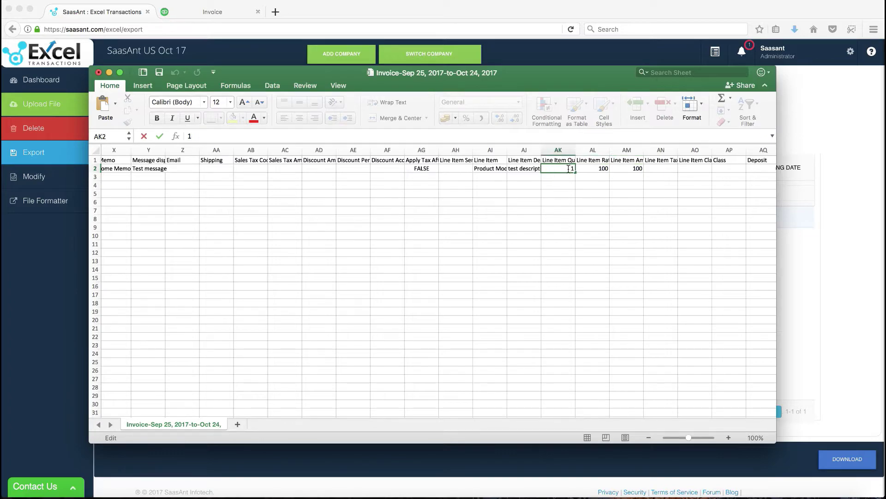
click(619, 168)
double_click(633, 168)
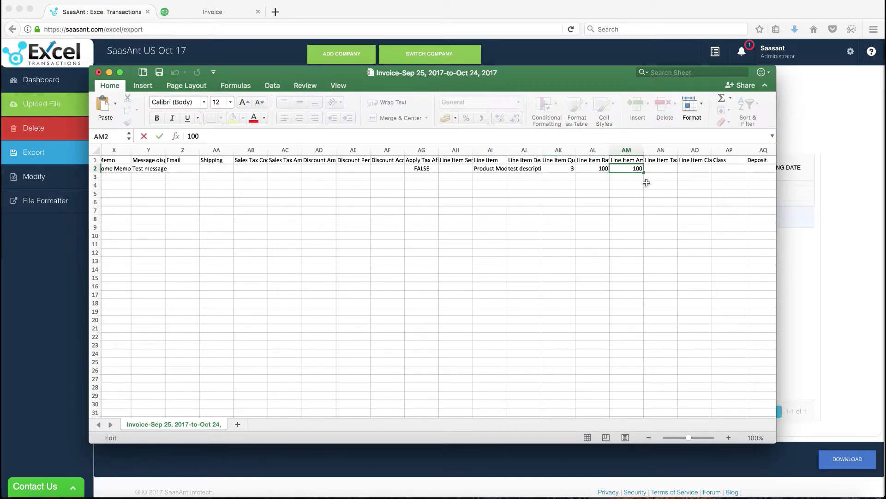
text(3)
key(Return)
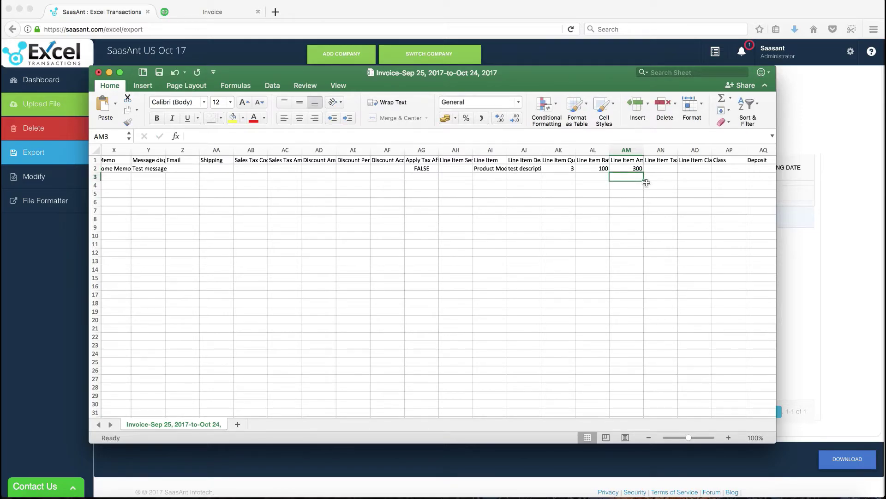
Step: Save and close the edited CSV, then choose SaasAnt's Modify option for existing transactions
click(98, 73)
click(516, 149)
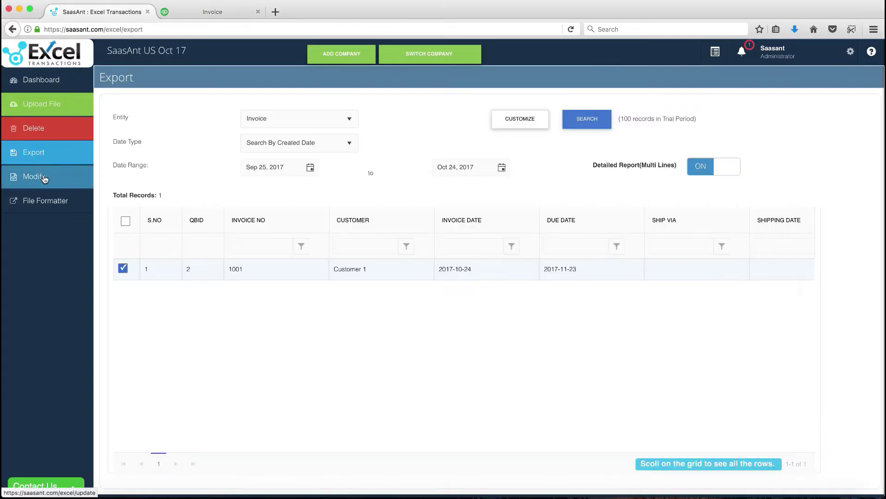
click(43, 178)
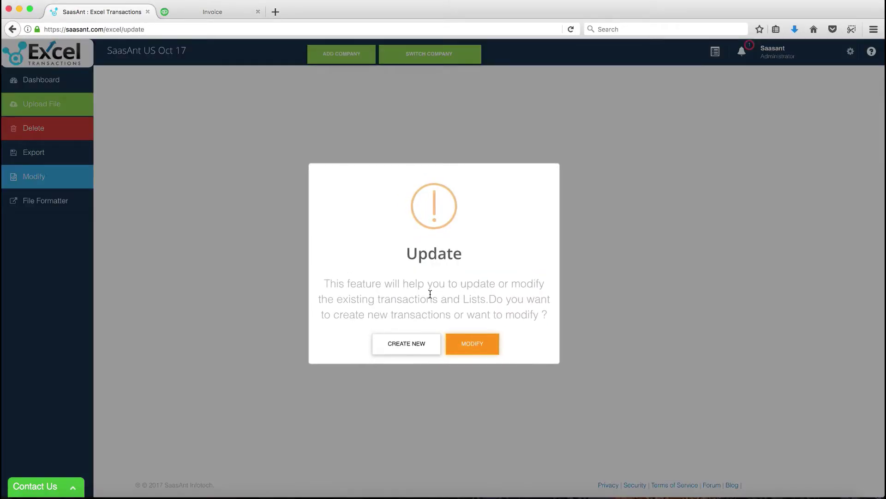
click(479, 344)
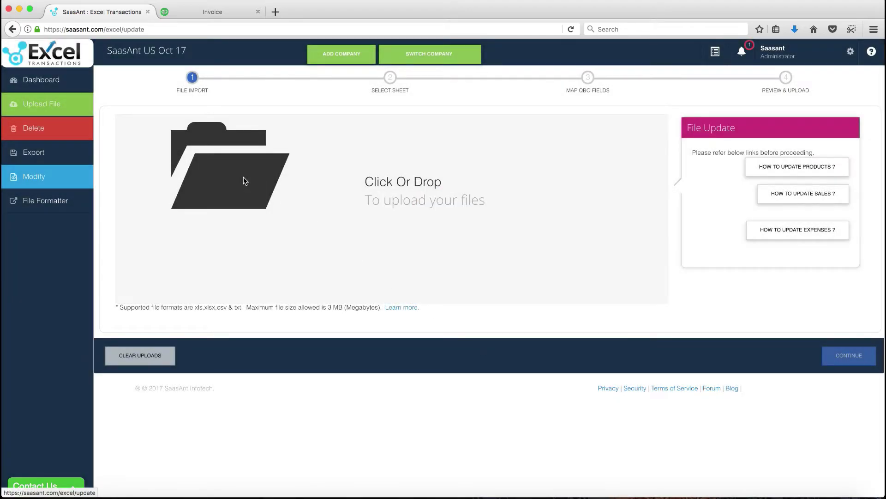
Step: Upload the edited CSV, pick the 'csv sheet', and select Invoice as the entity
click(245, 181)
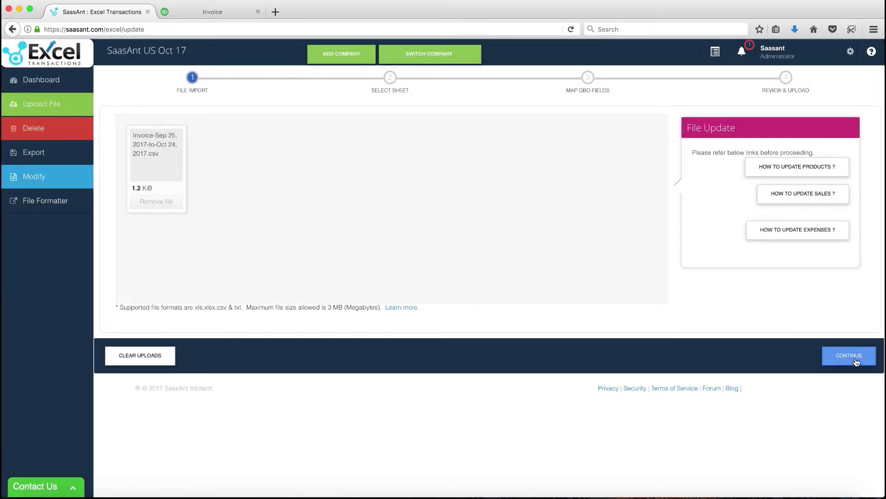
click(856, 362)
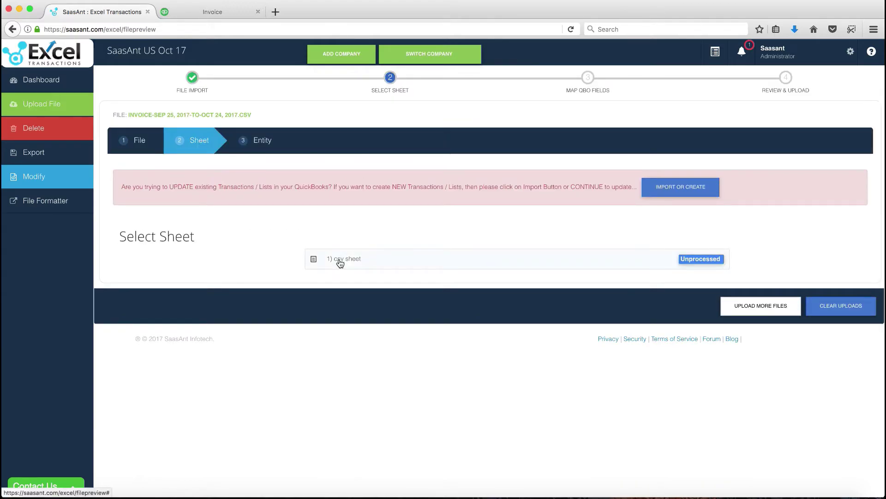
click(339, 259)
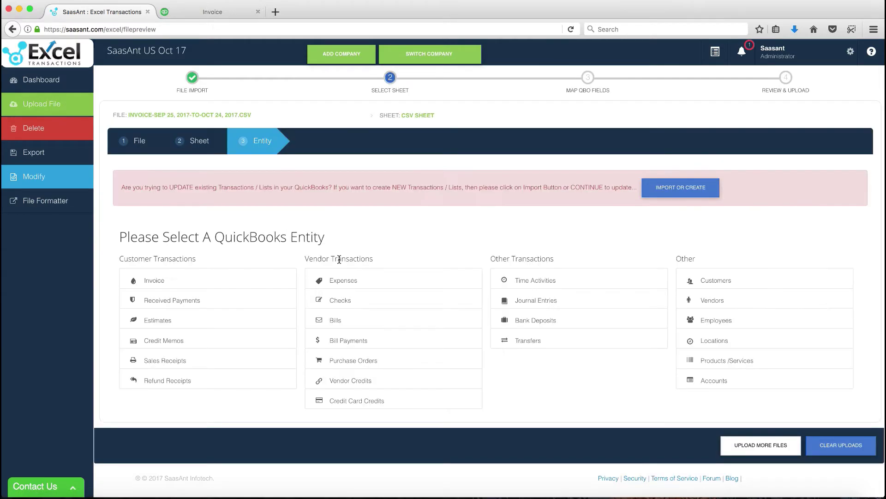
click(218, 285)
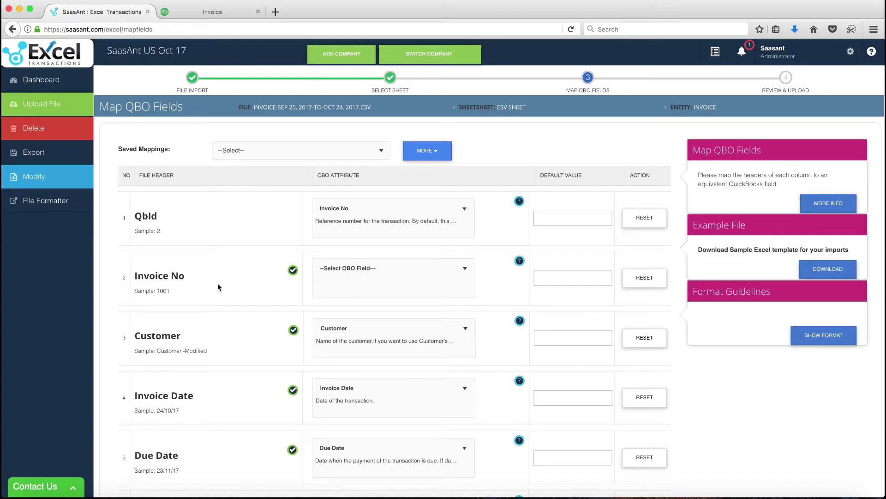
Step: Accept the Map QBO Fields mapping and upload the single modified invoice from the review page
scroll(217, 286, down, 10)
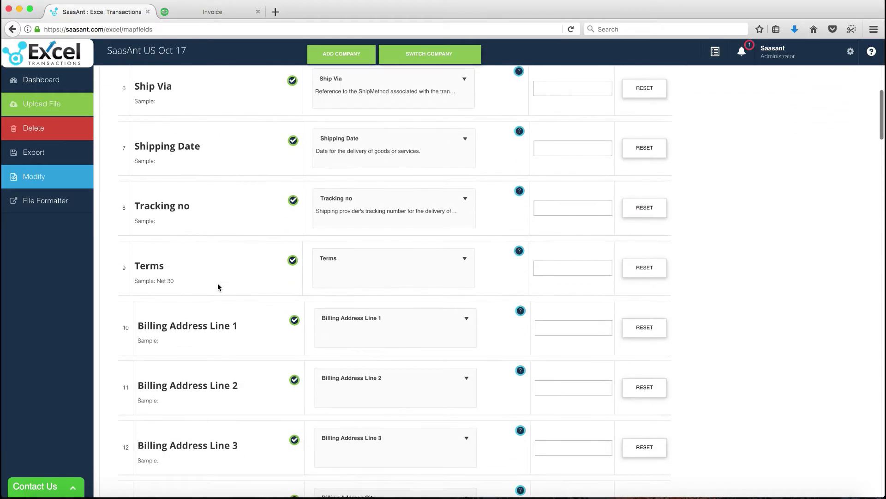
scroll(218, 286, down, 20)
scroll(218, 286, down, 20)
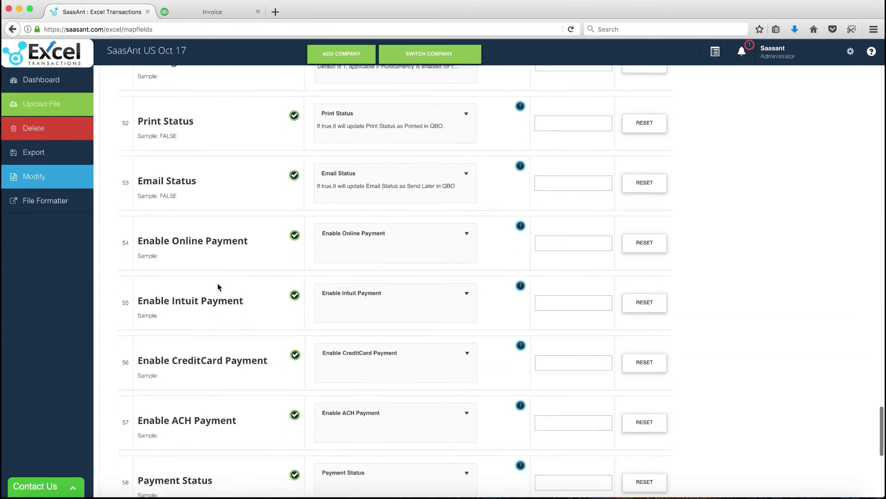
scroll(217, 286, down, 7)
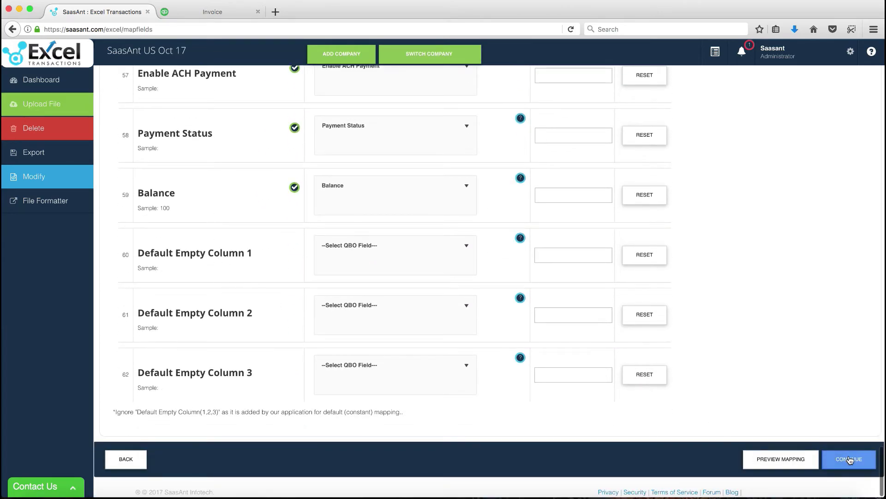
click(849, 458)
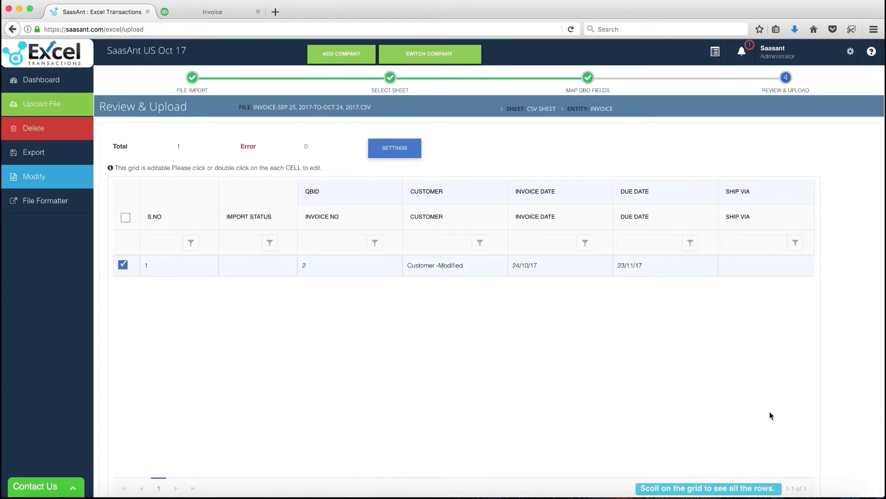
scroll(842, 315, down, 3)
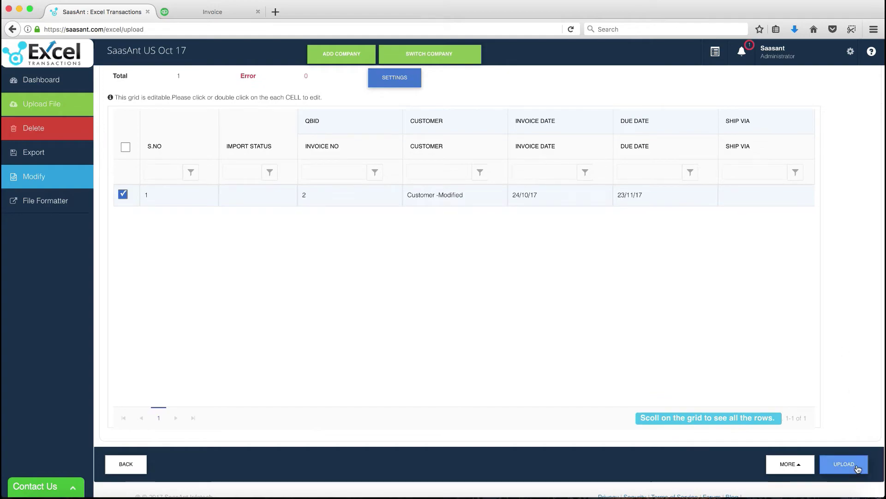
click(856, 466)
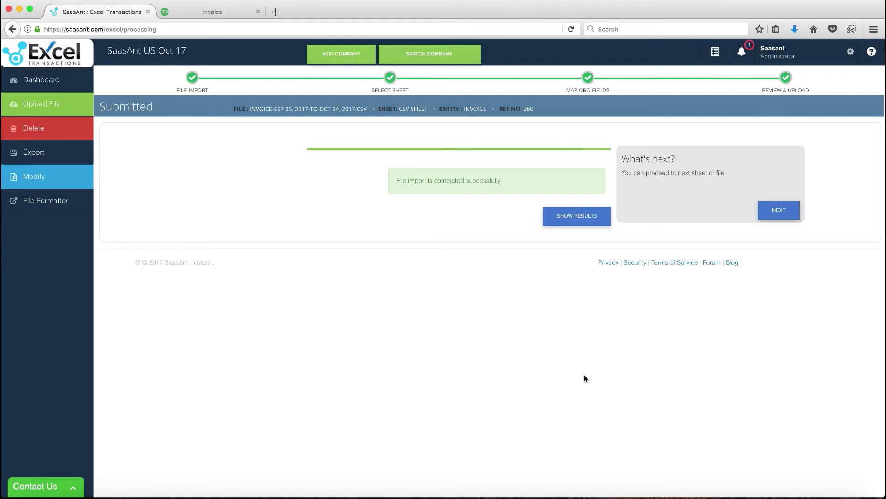
Step: Check the import results and confirm invoice #1001 shows Customer -Modified, quantity 3, $300.00 and the modified memo
click(584, 218)
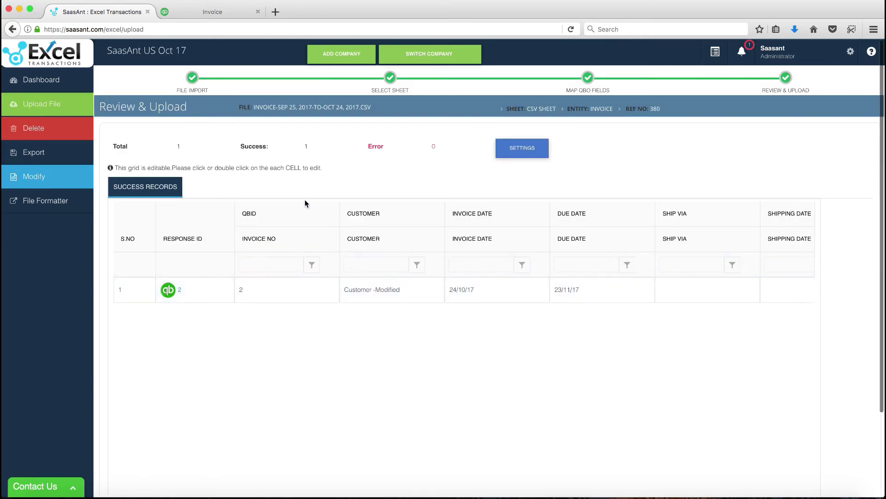
click(211, 14)
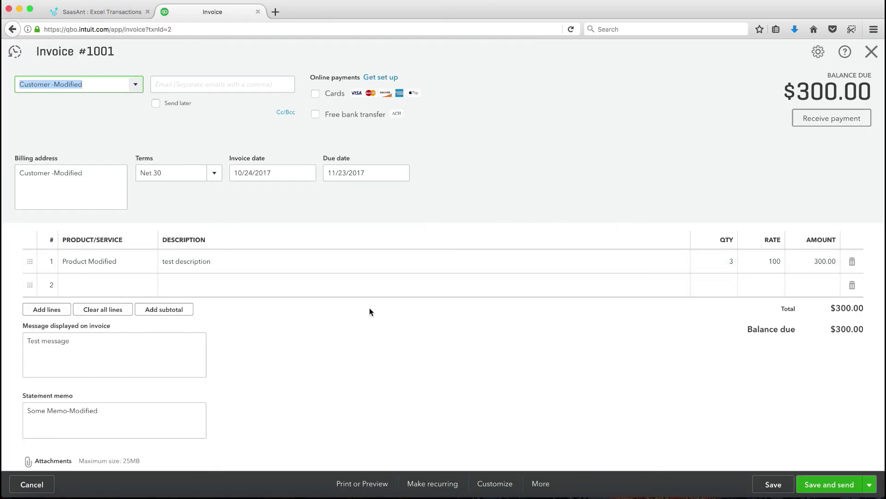
click(110, 410)
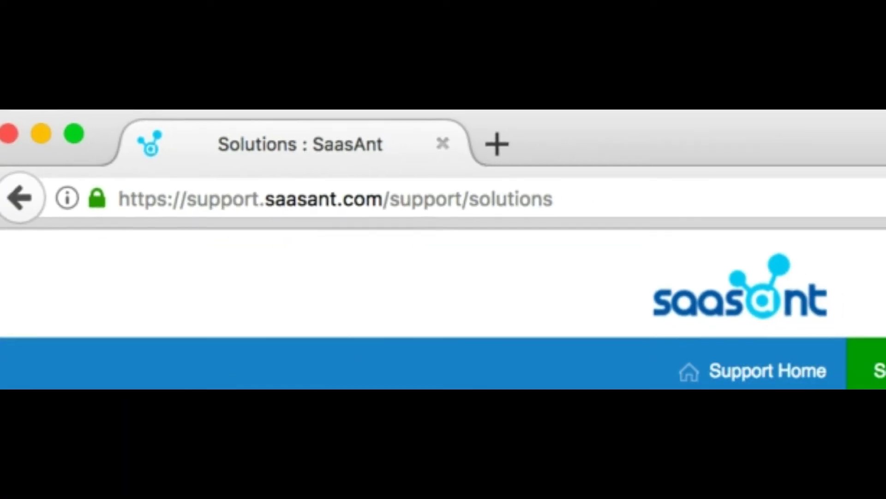